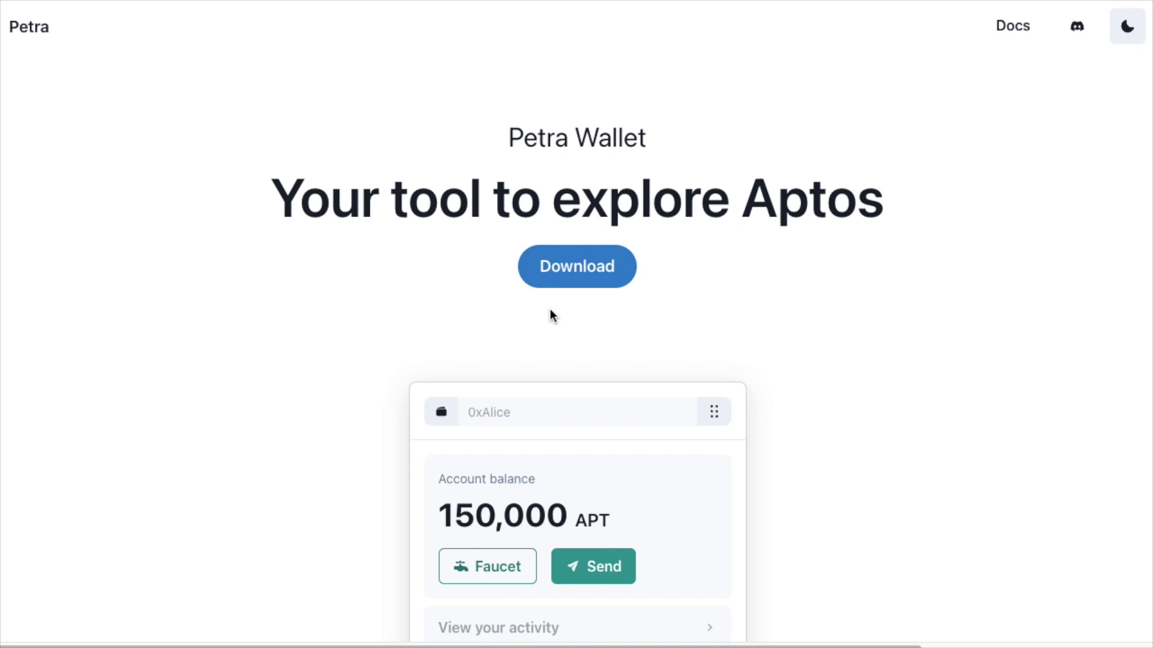
Add the Petra Aptos Wallet extension to Chrome from the Web Store and confirm the install
click(586, 269)
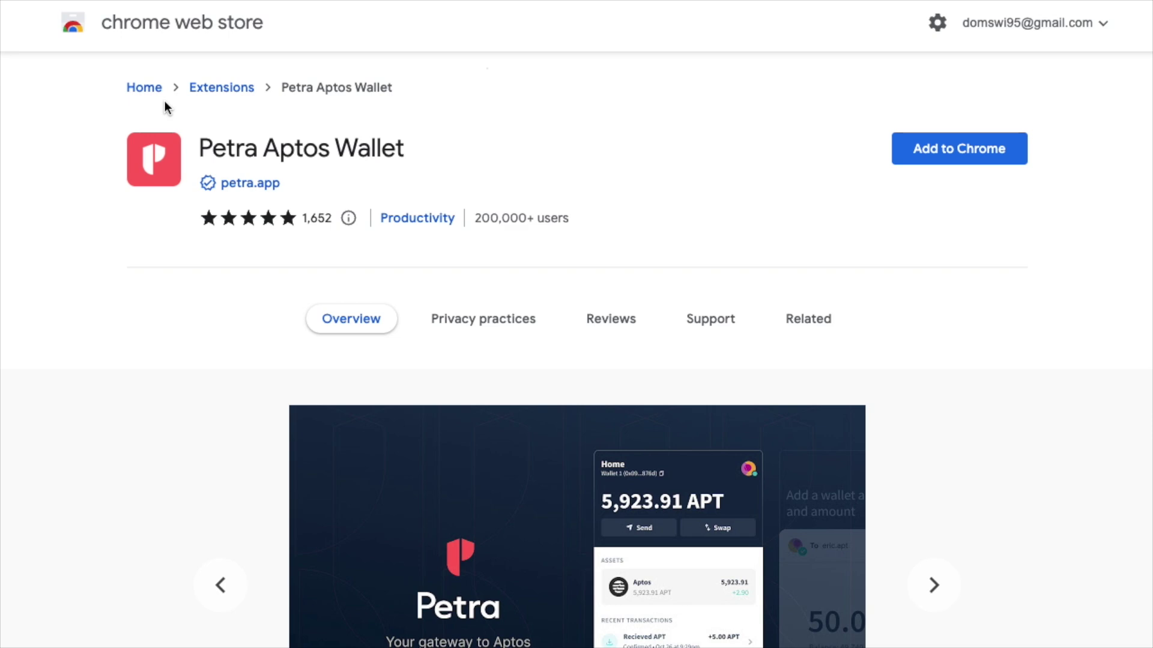
click(960, 161)
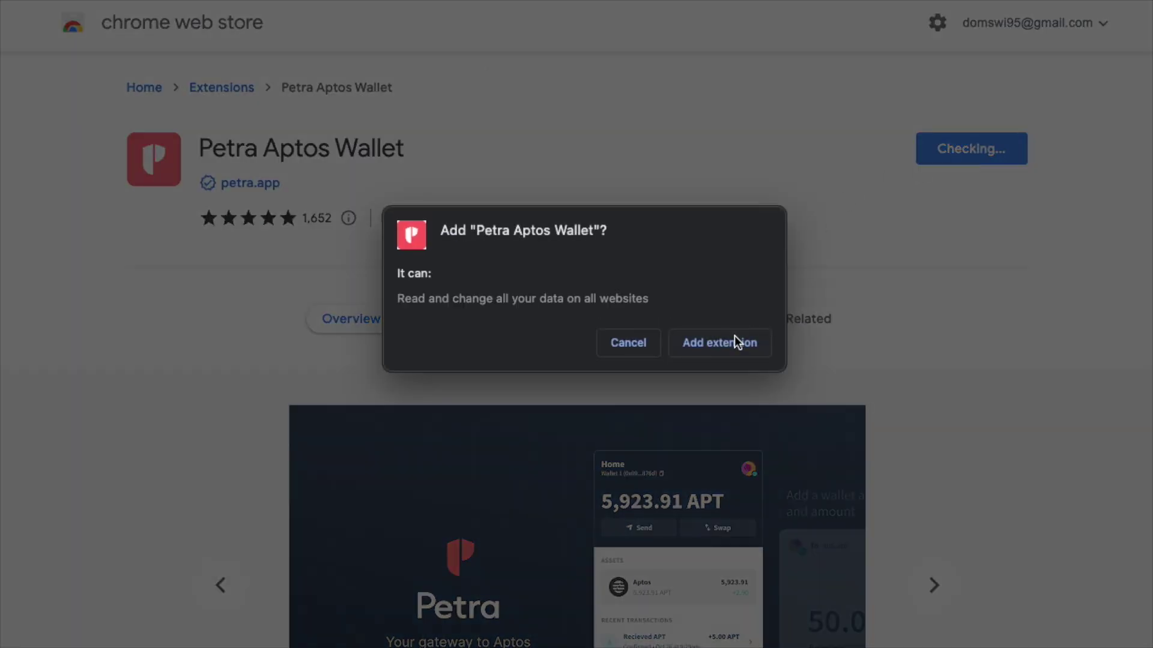
click(733, 340)
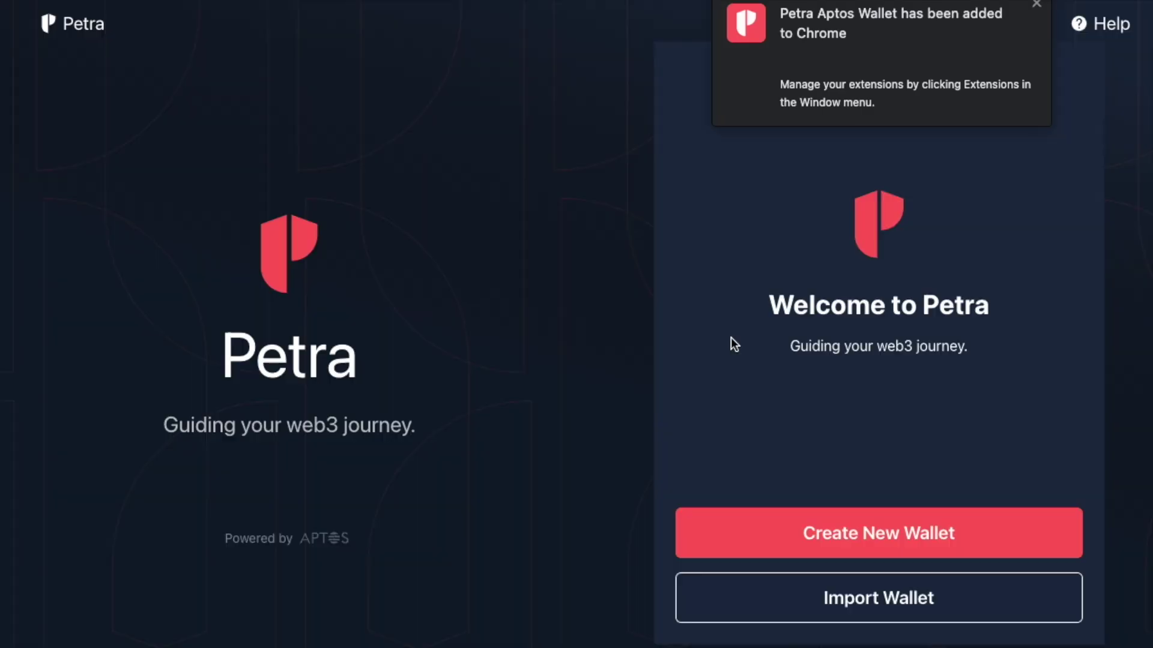
Start a new wallet, set and confirm its password, and accept the Terms of Service
click(1037, 6)
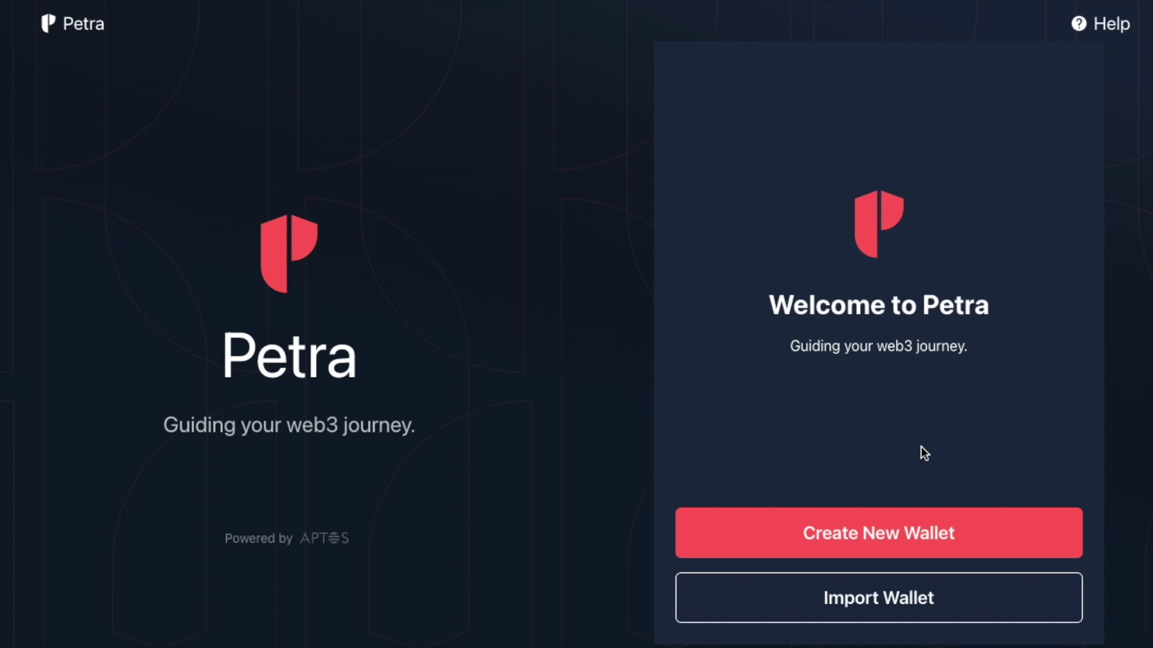
click(894, 521)
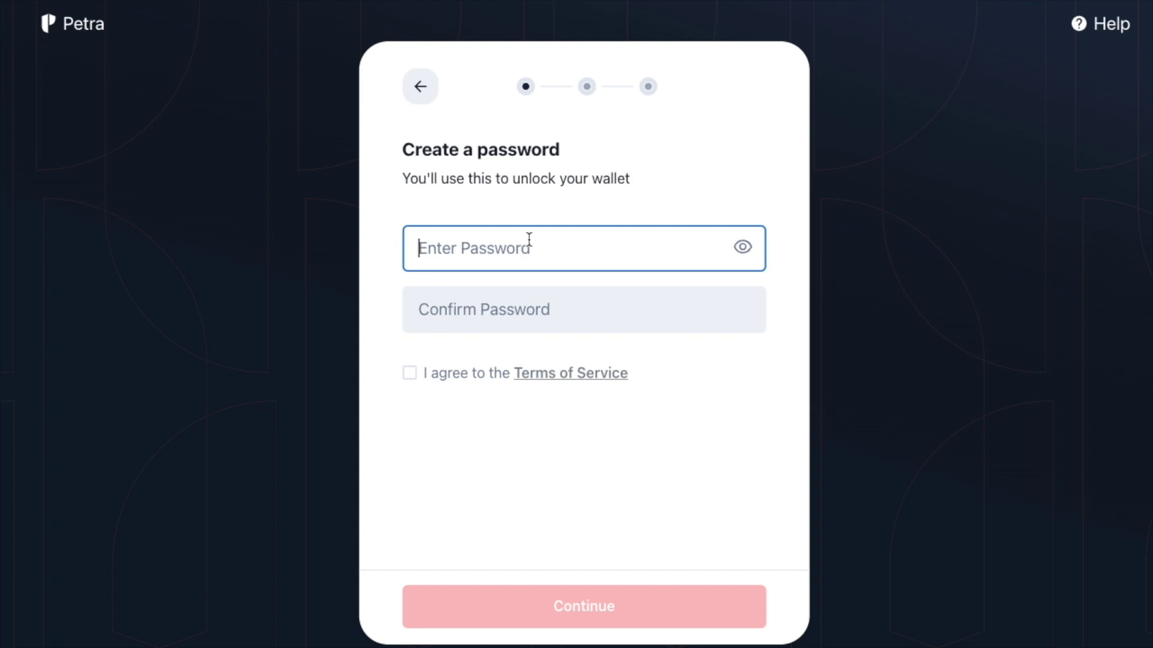
text(•••••••••)
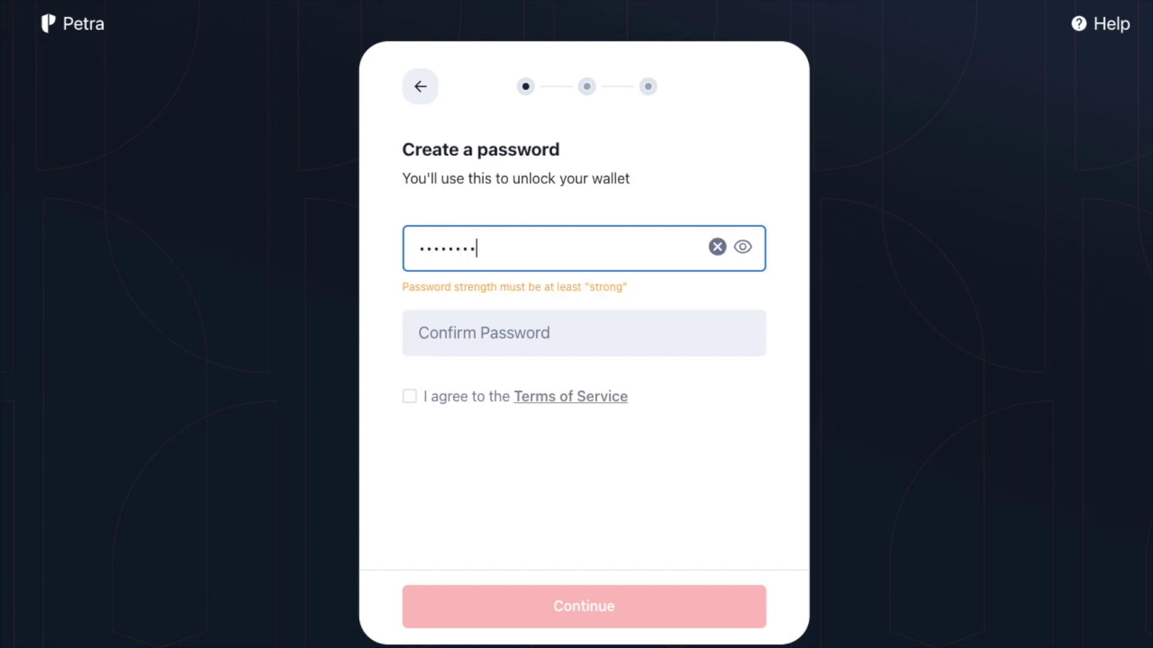
key(Tab)
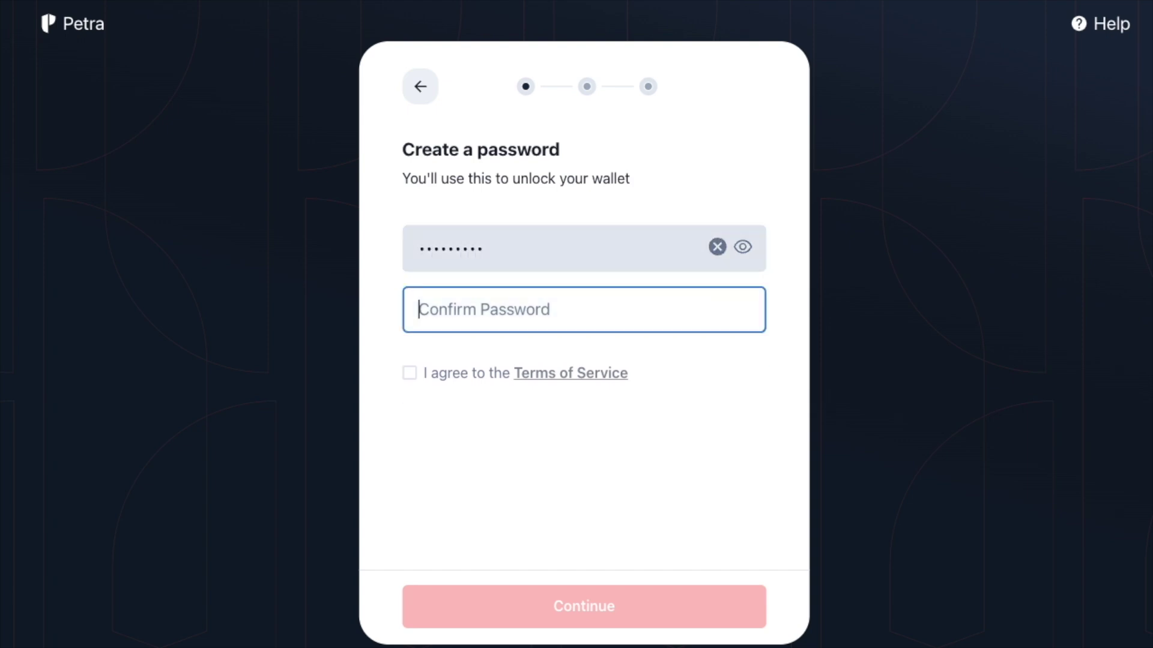
text(•••••••••)
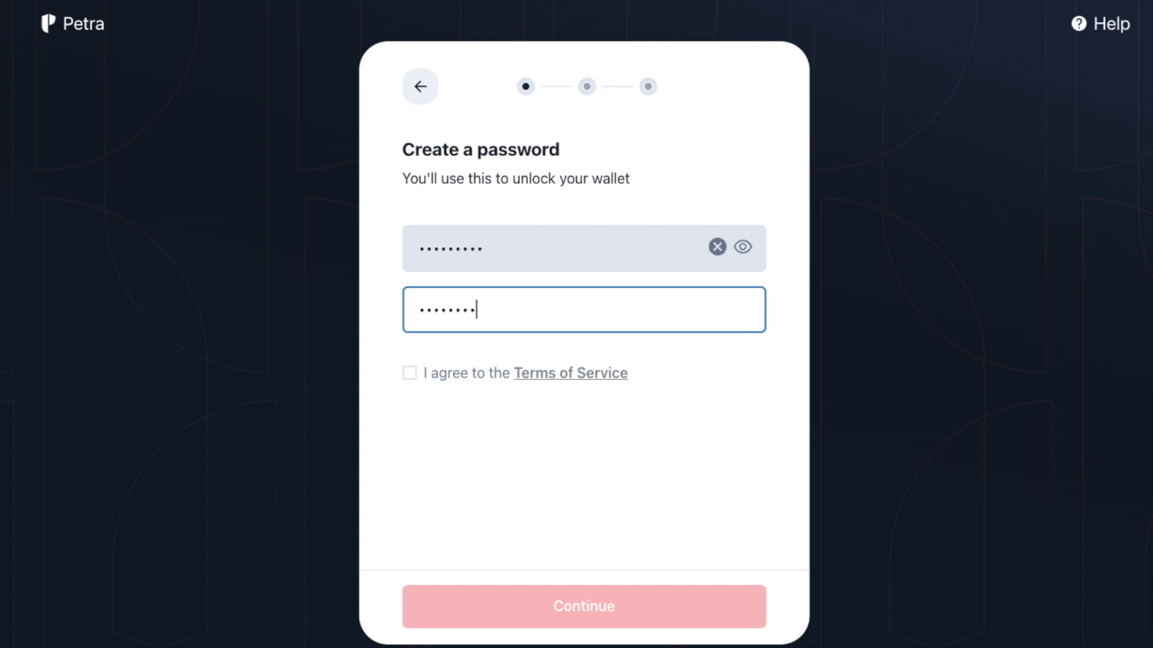
click(436, 378)
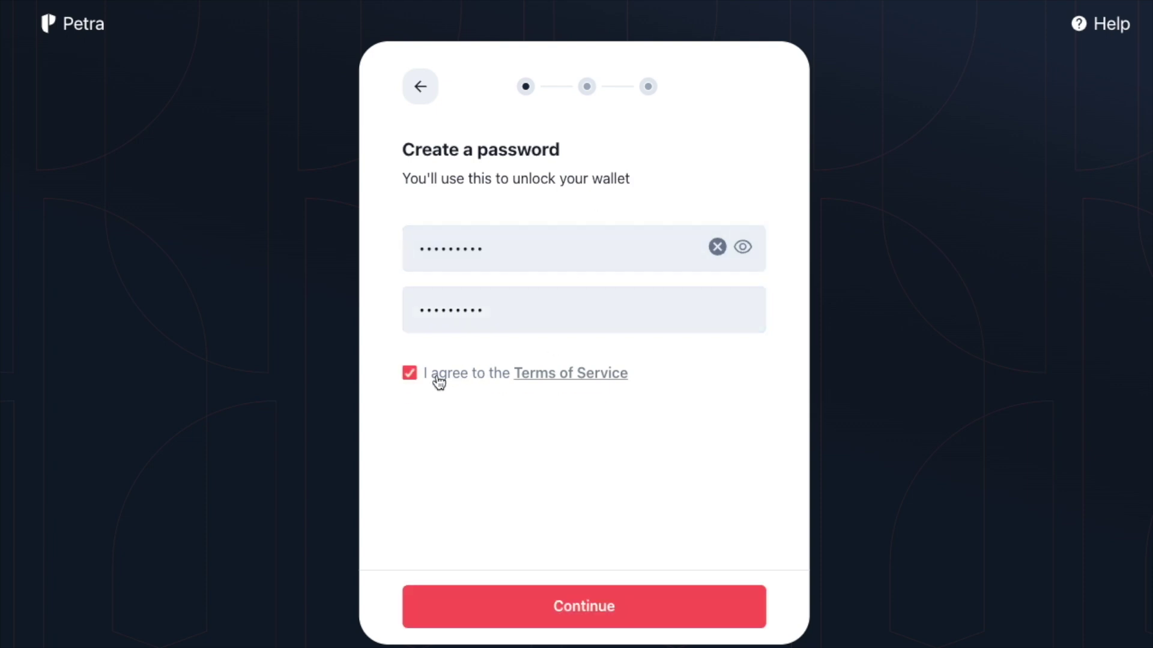
click(545, 624)
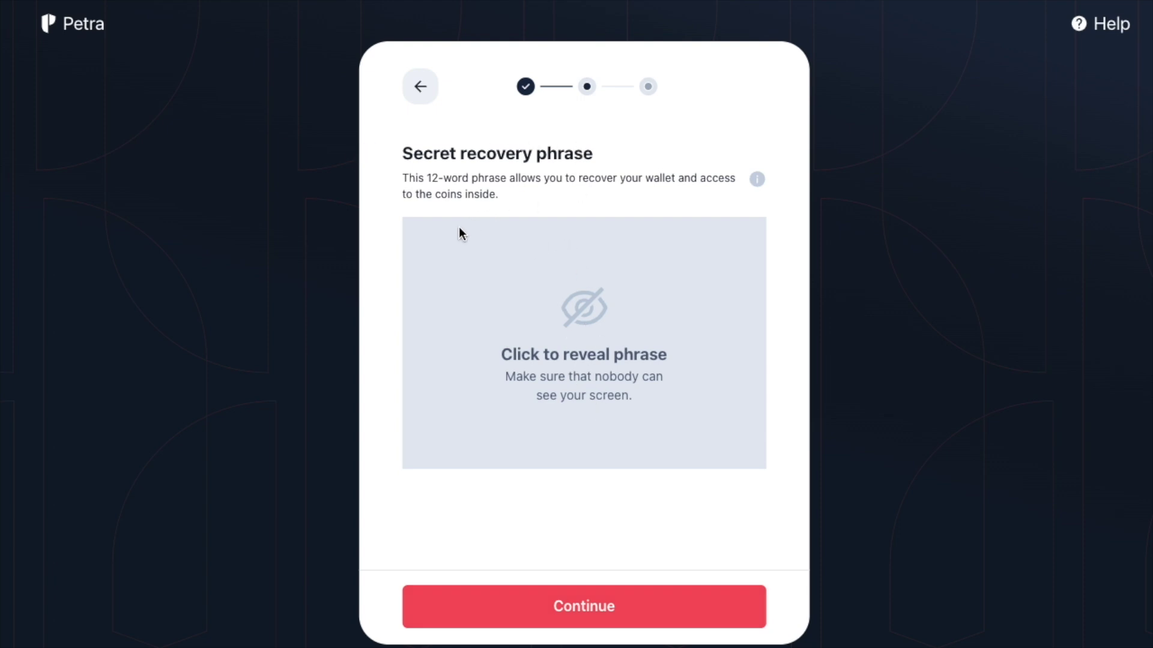
Reveal the 12-word secret recovery phrase, copy it, and continue to the re-entry screen
click(536, 315)
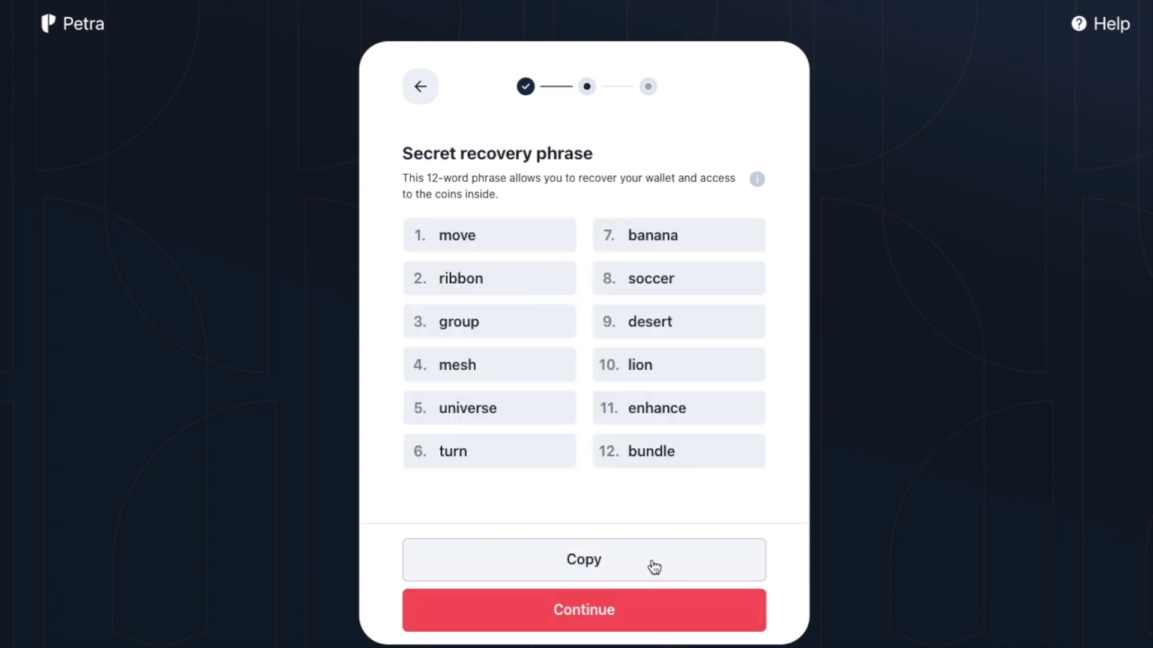
click(613, 575)
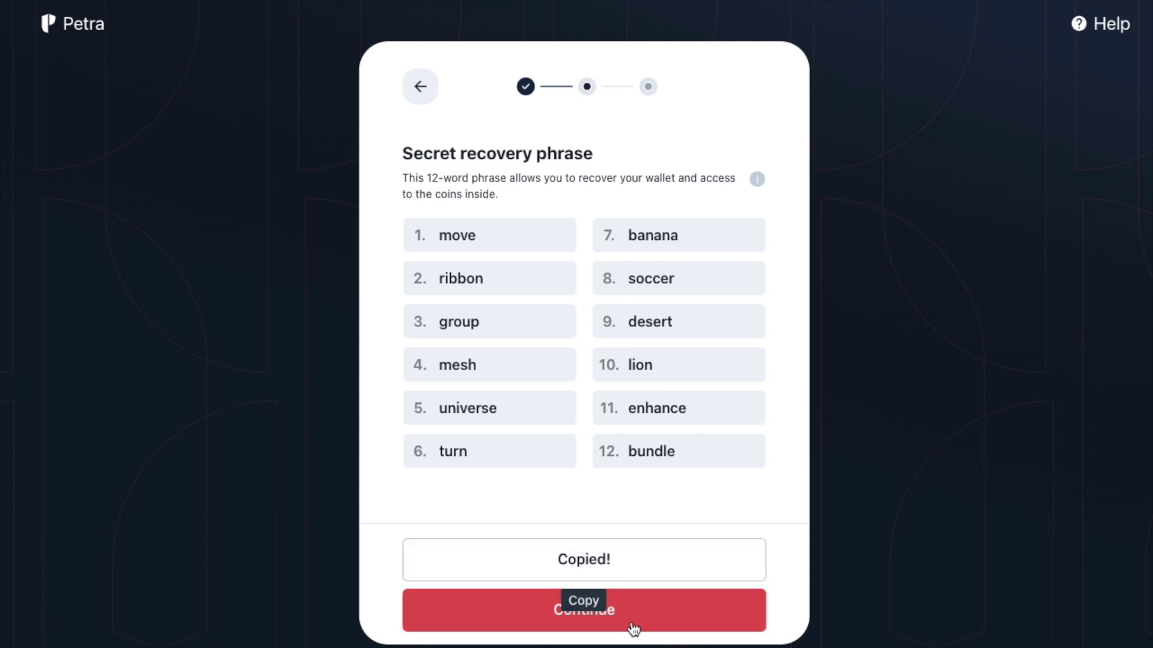
click(634, 629)
Re-enter all 12 recovery words in order, submit them, and acknowledge the keep-it-safe reminder
click(503, 214)
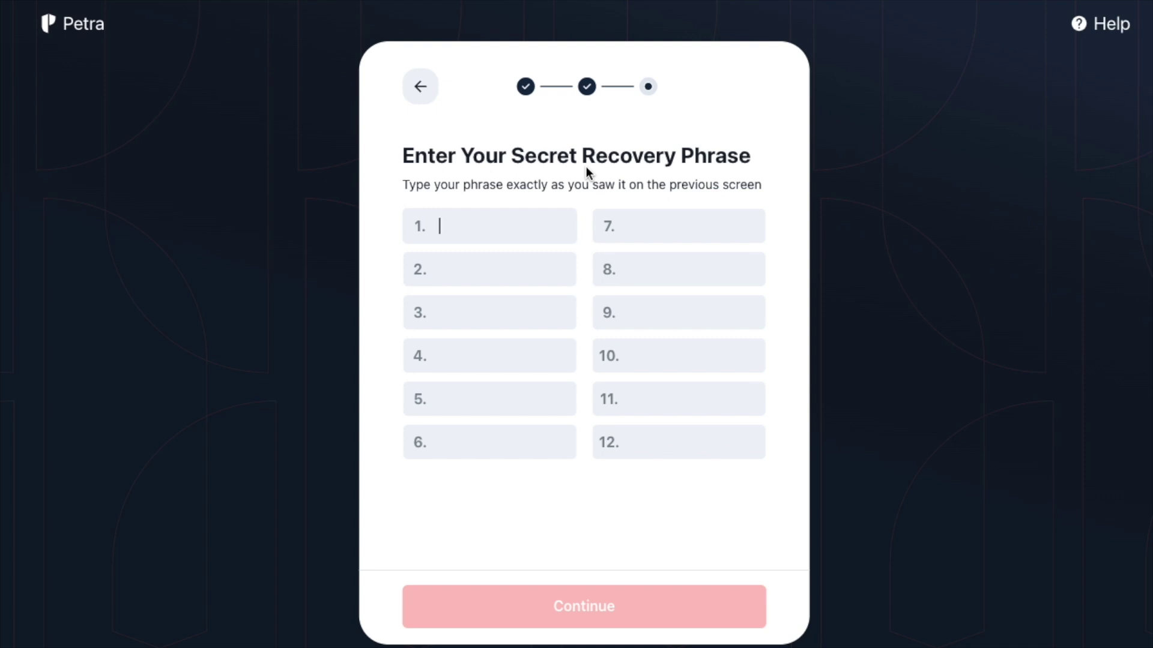
key(Tab)
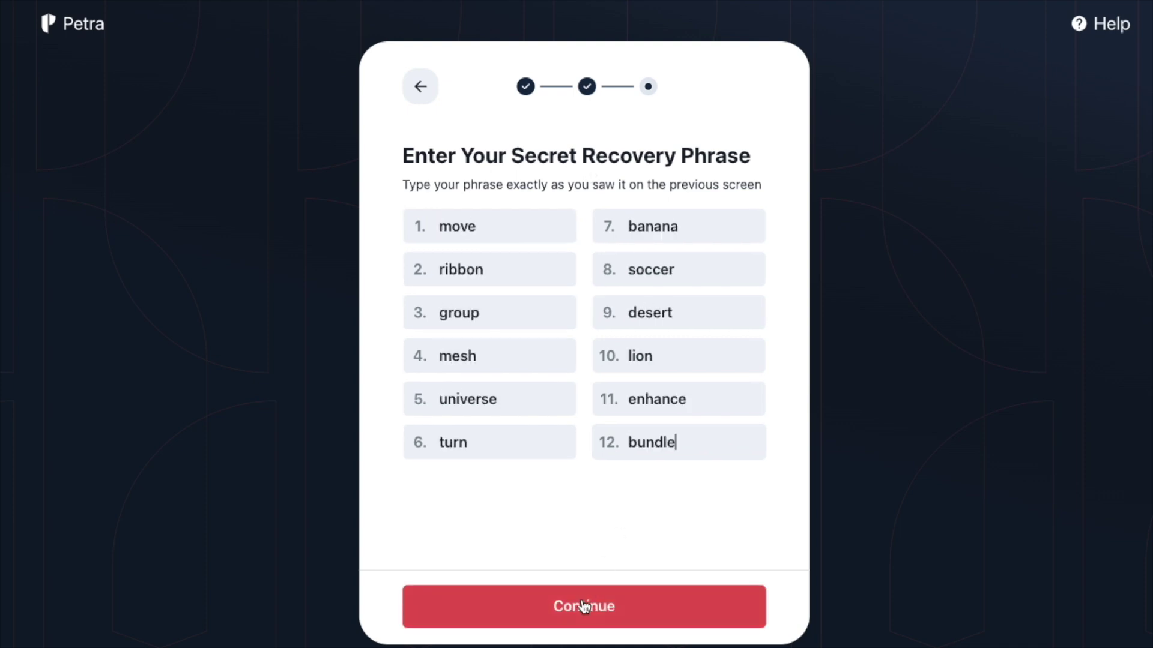
click(583, 607)
click(607, 469)
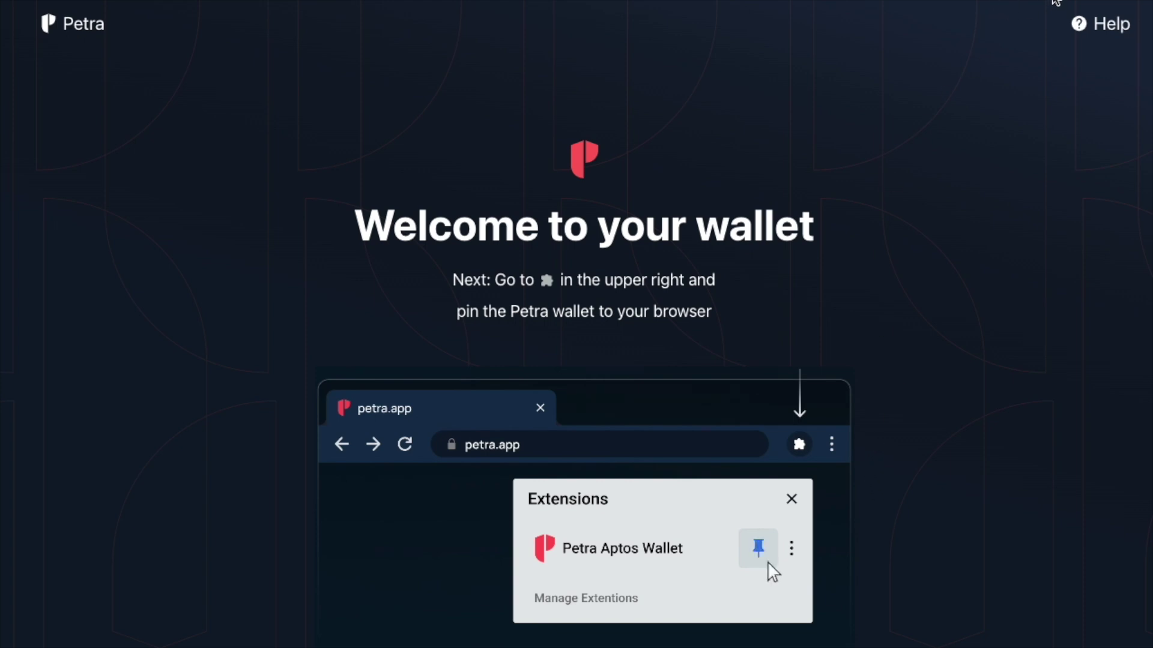
Open the Petra popup, copy the account address, look at Buy APT, then return Home
click(1055, 0)
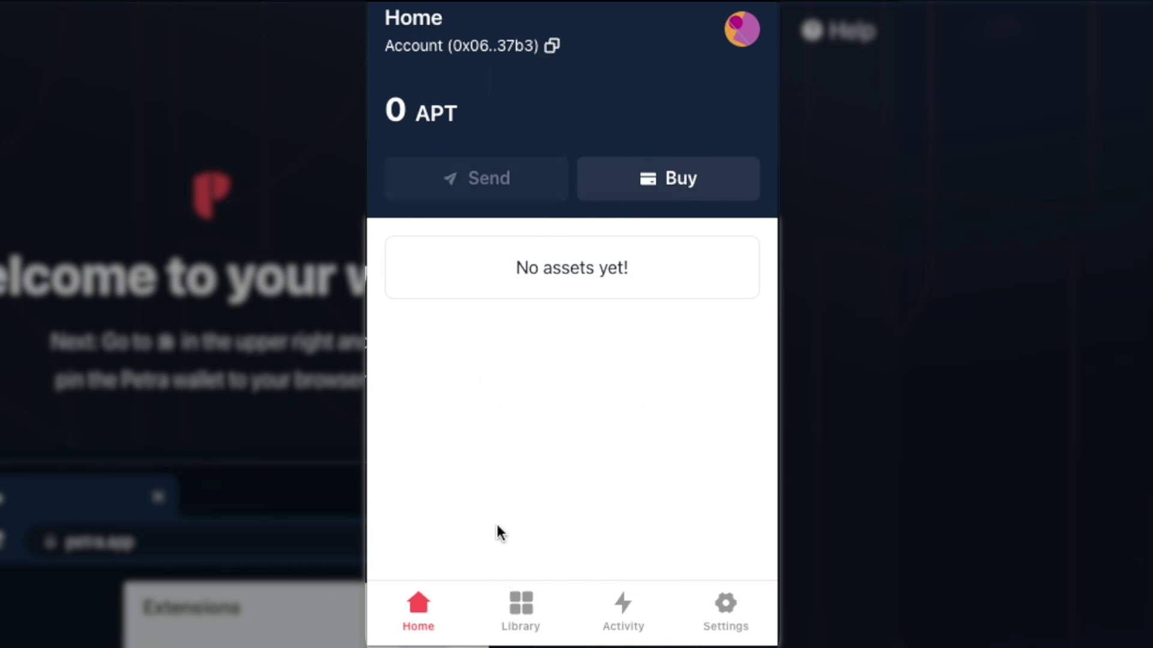
click(543, 53)
click(646, 183)
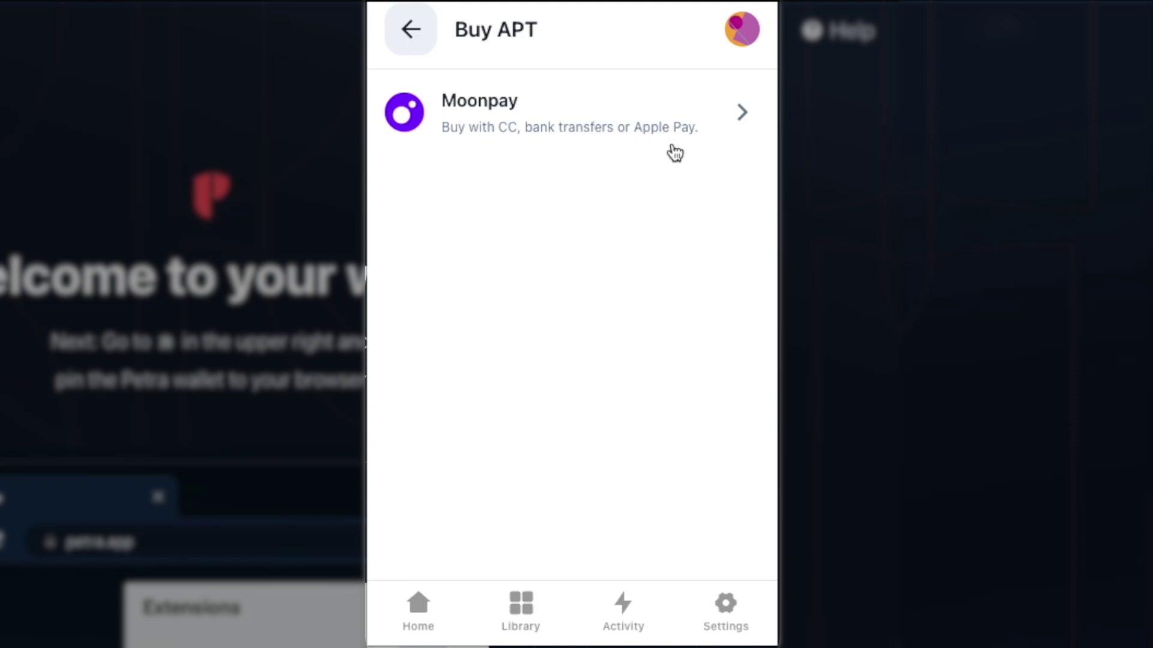
click(425, 49)
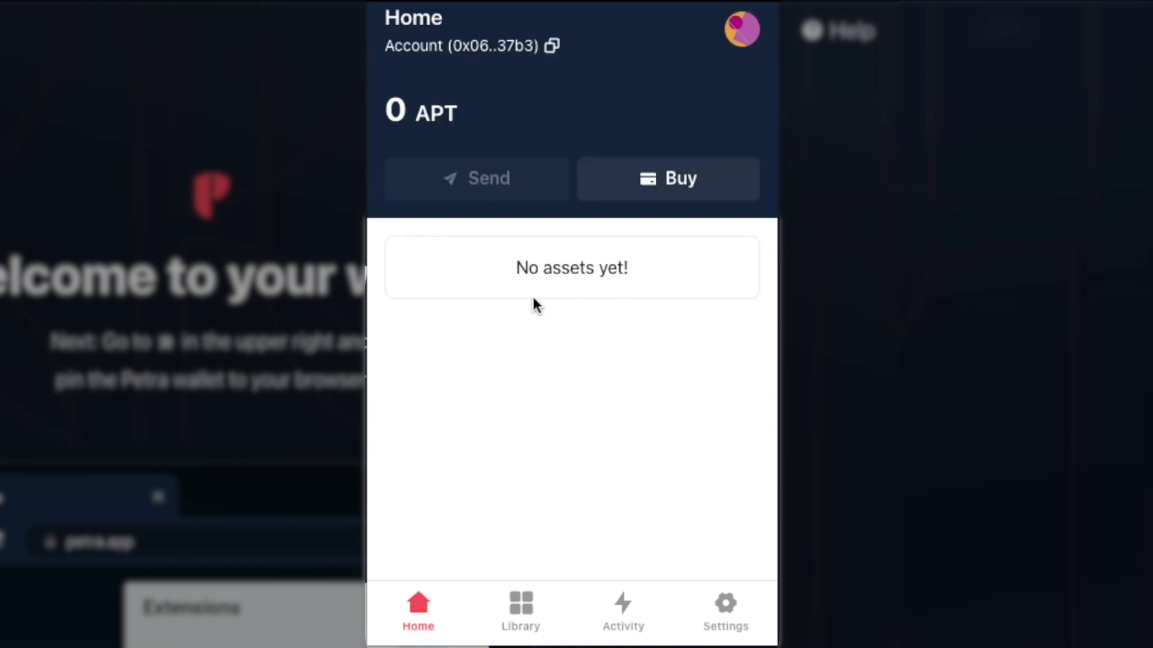
Check the empty Collectibles library, then view the Activity page showing no transactions
click(523, 629)
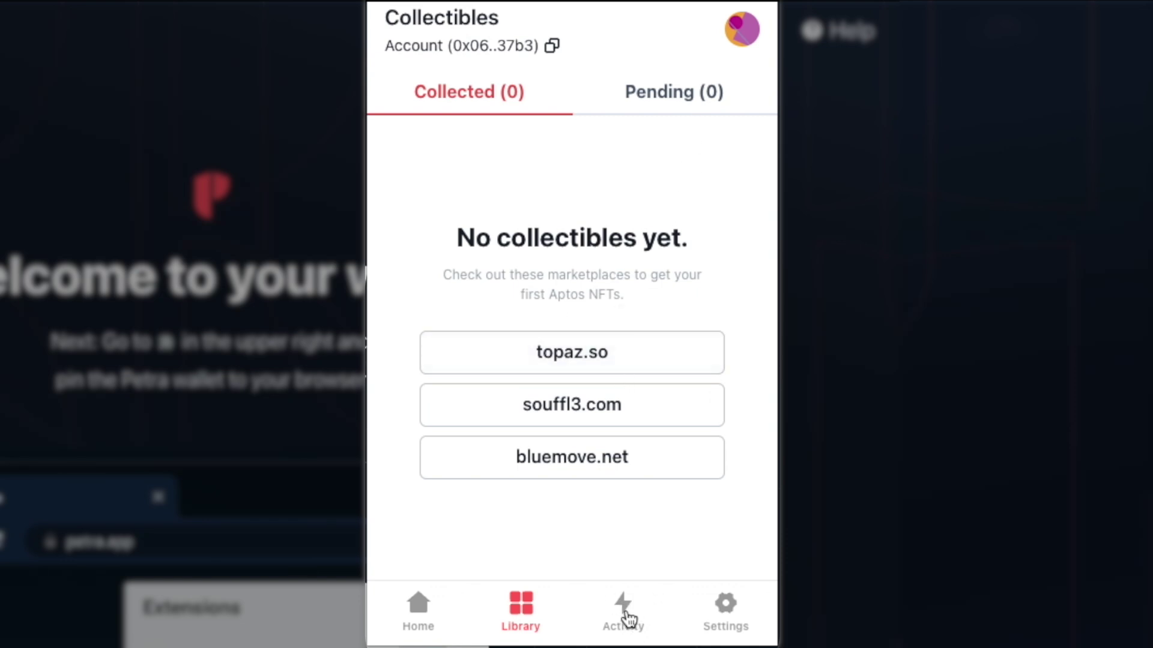
click(625, 617)
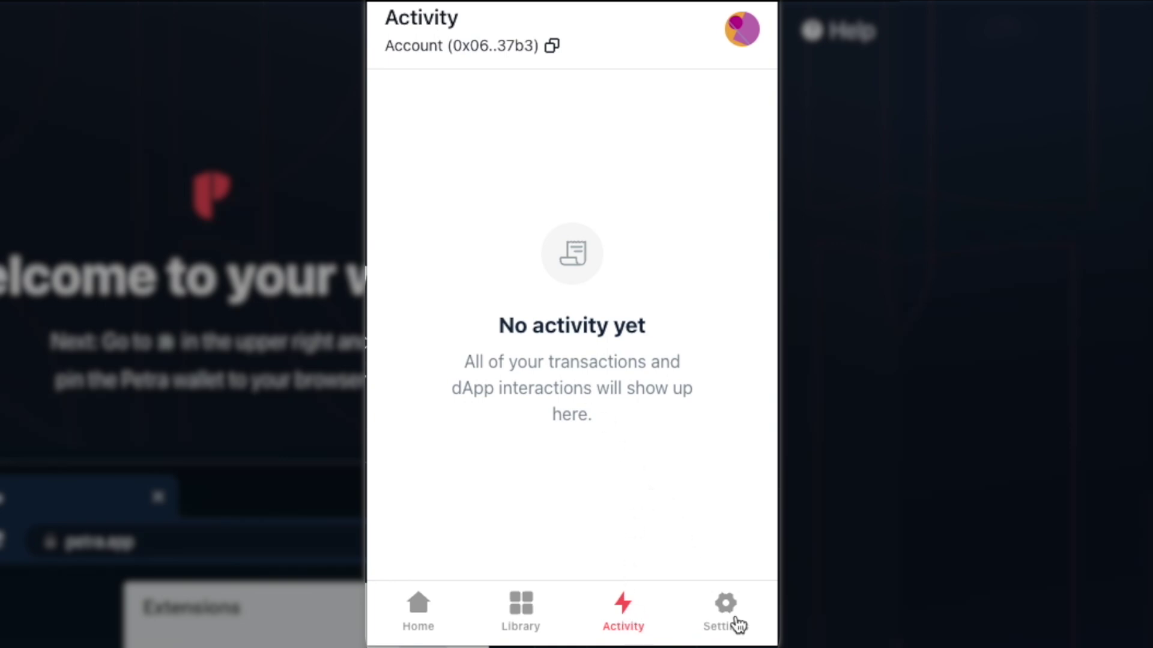
Verify Security and Privacy > Connected Apps lists none, then lock the wallet from Settings
click(738, 625)
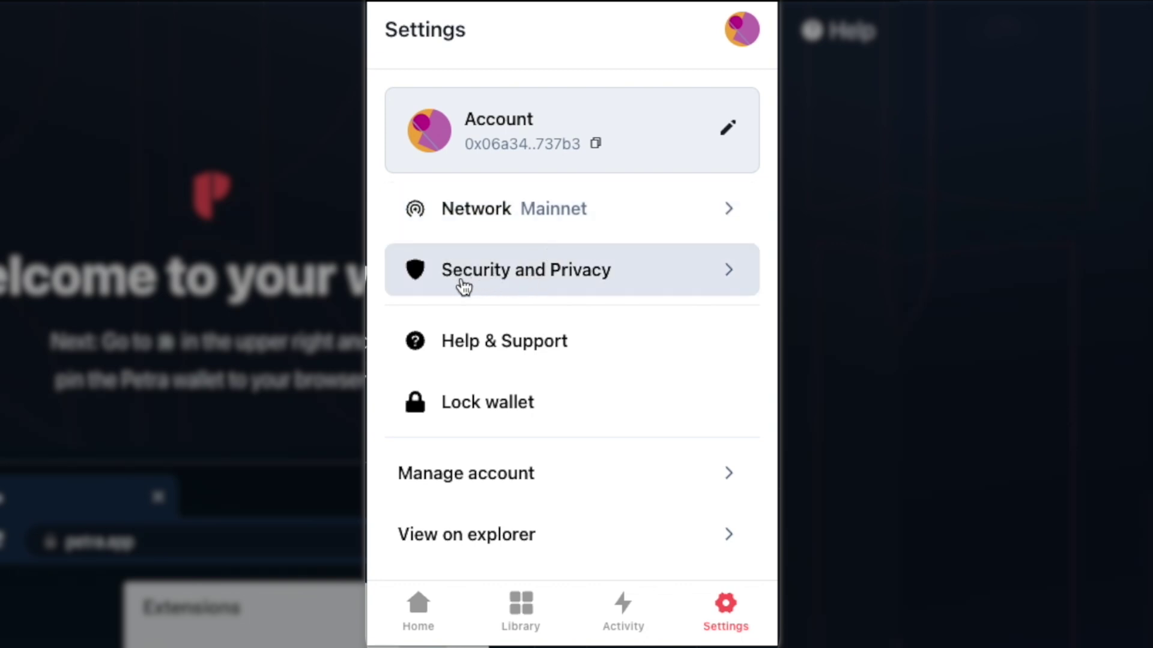
click(560, 269)
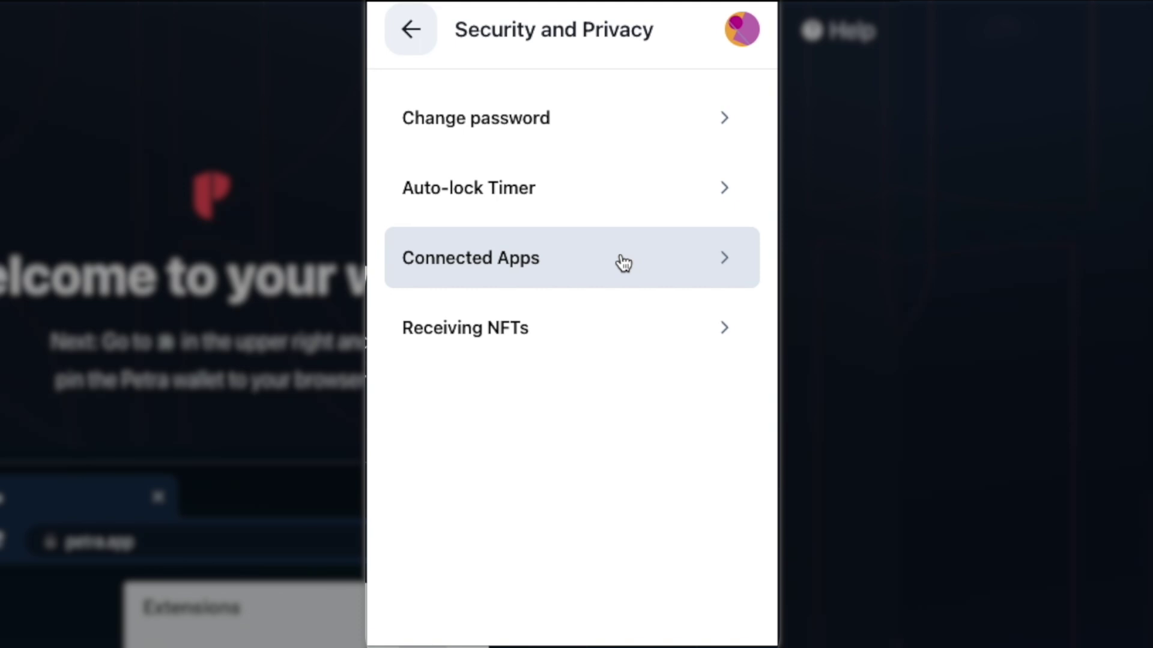
click(624, 263)
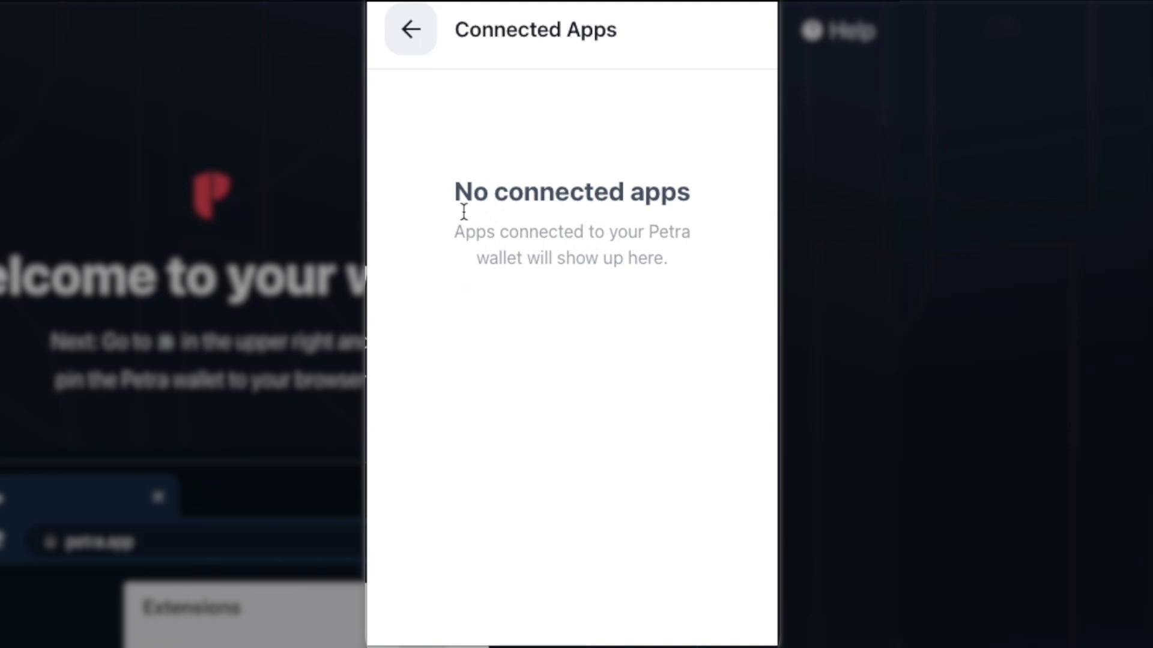
click(414, 45)
click(412, 42)
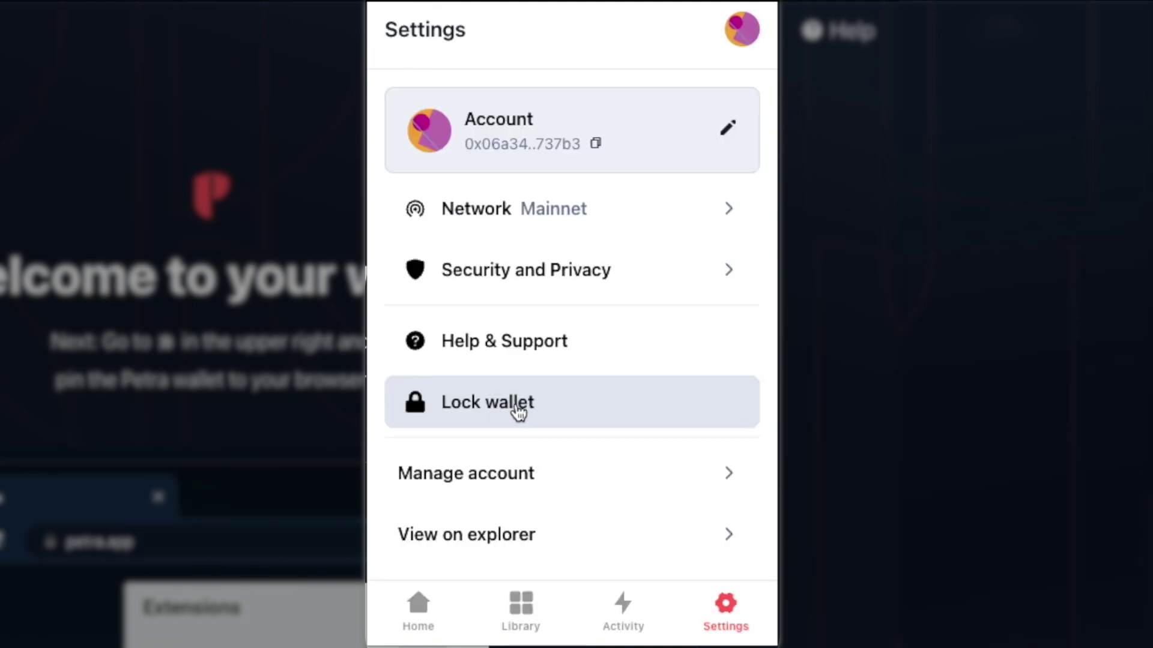
click(551, 414)
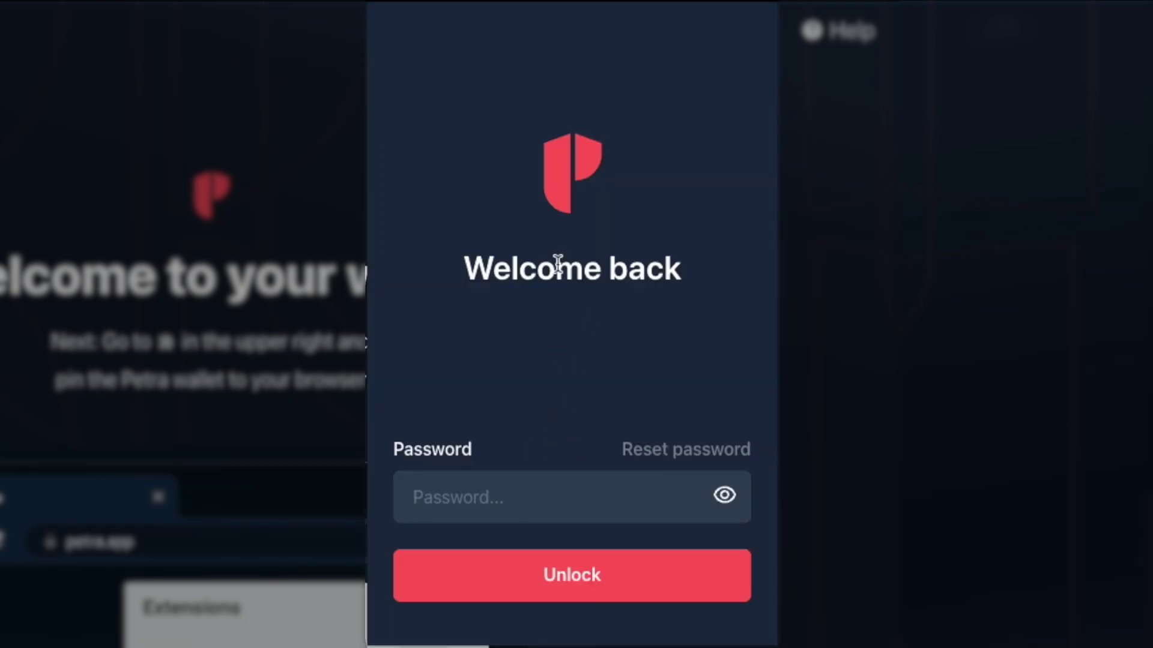
Unlock the wallet by entering its password on the Welcome back screen
click(523, 496)
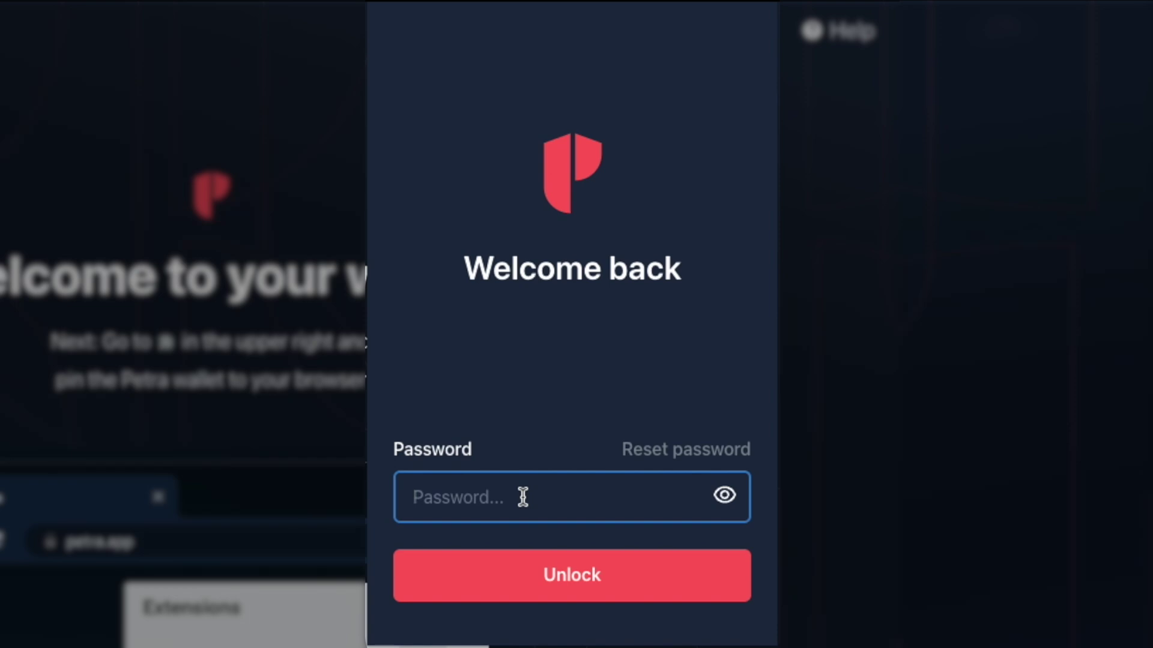
text(********)
key(Return)
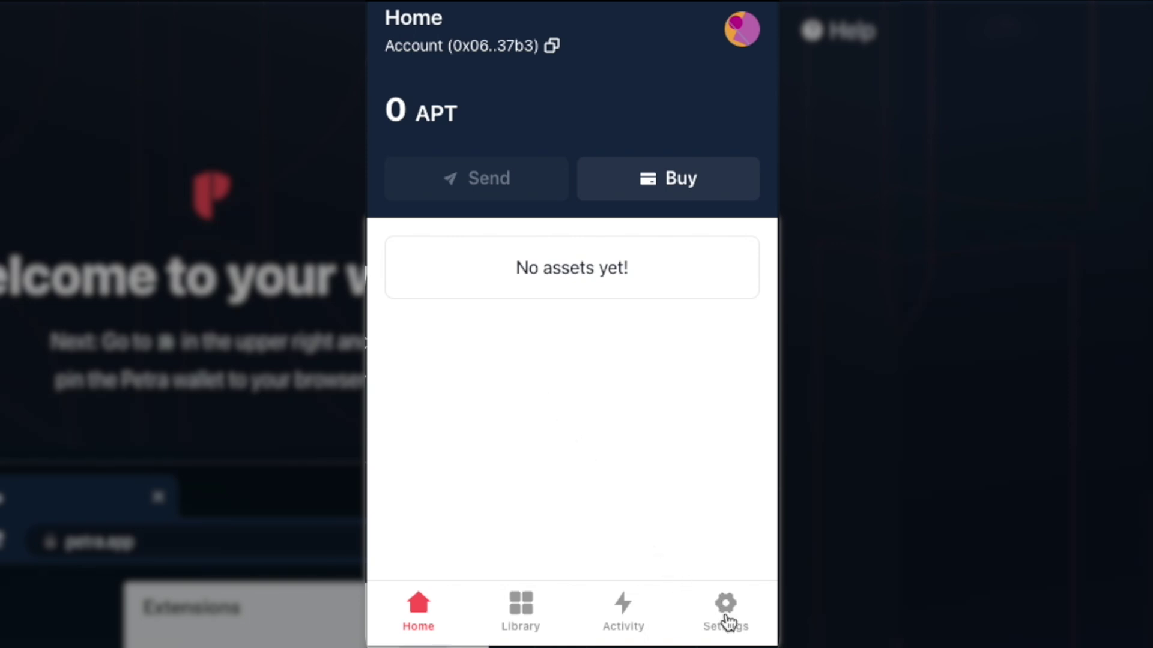
Open Manage account from Settings and enter the password to view the account keys
click(728, 622)
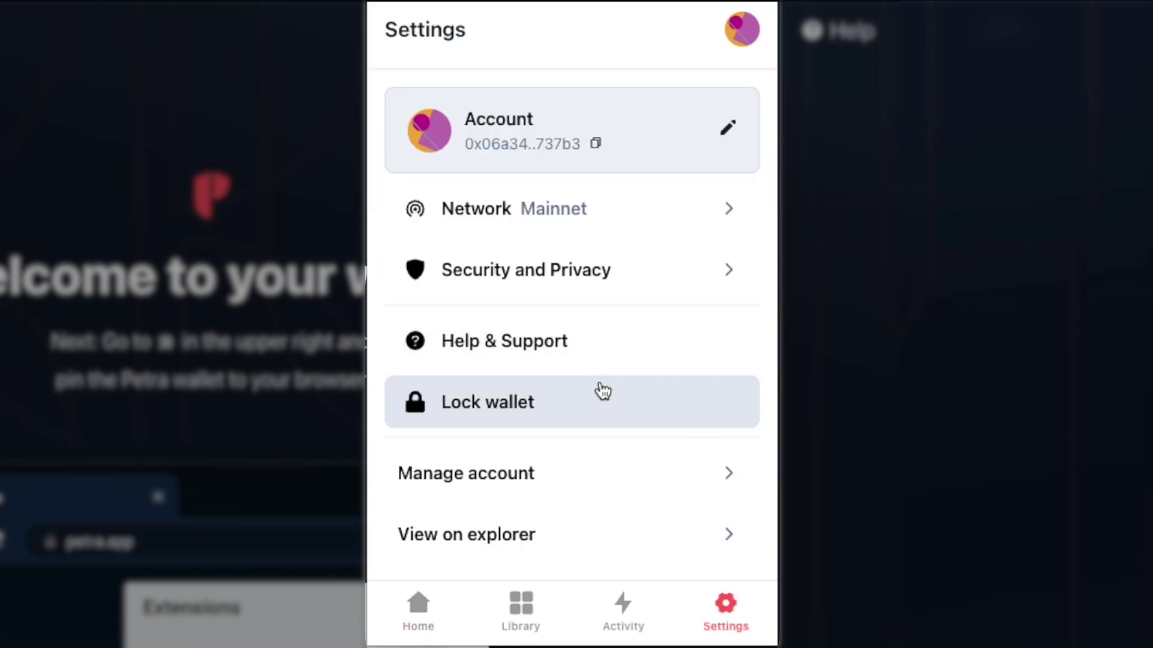
click(497, 476)
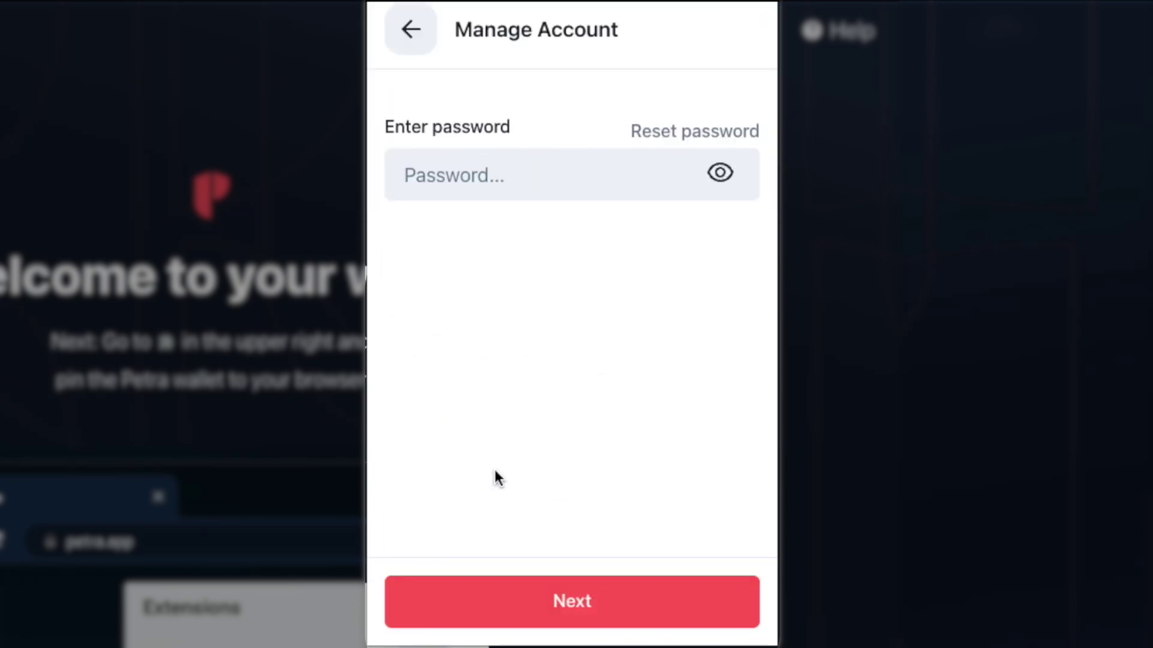
click(460, 183)
text(•••••••)
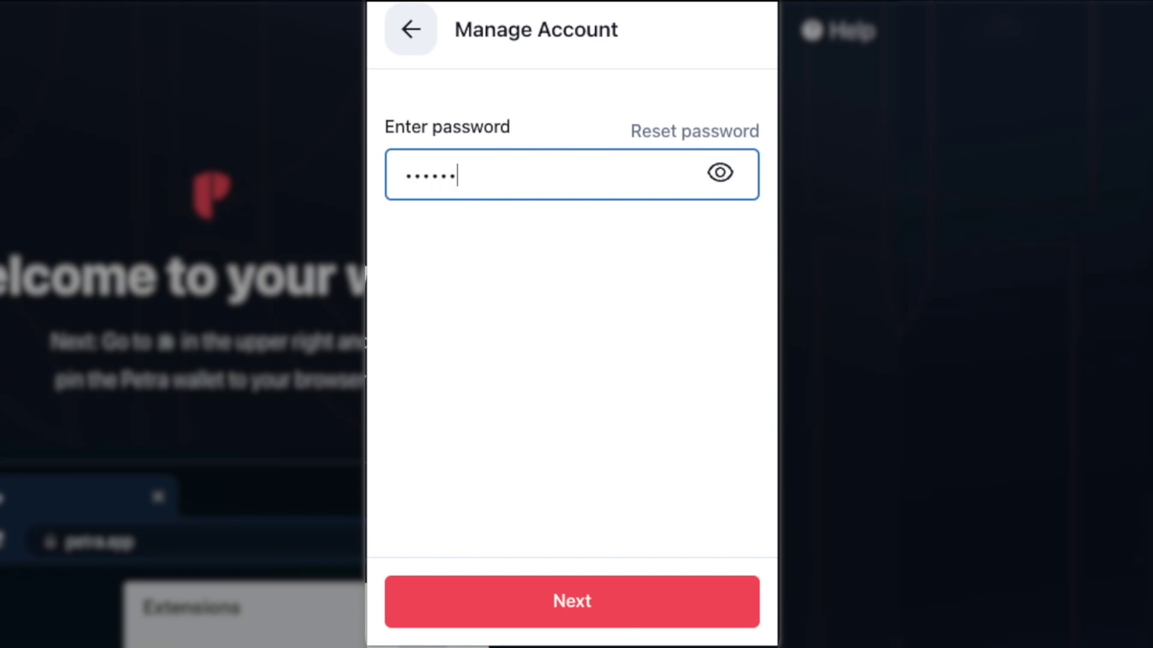
key(Return)
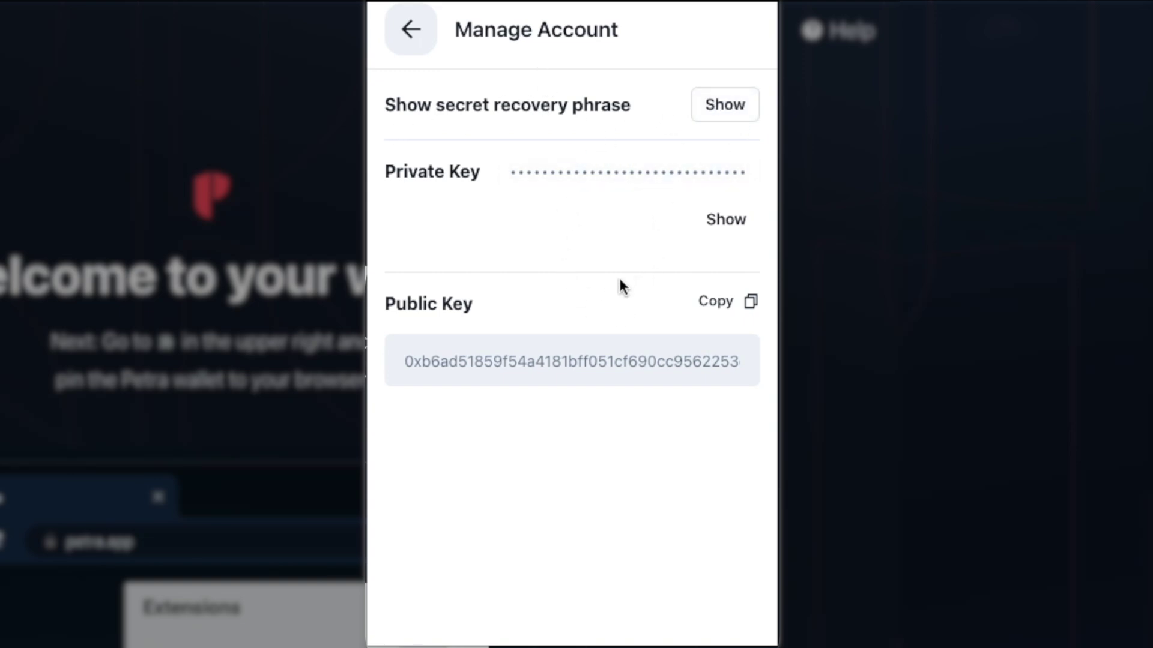
Return to Settings and open the account on Aptos Explorer via View on explorer
click(424, 43)
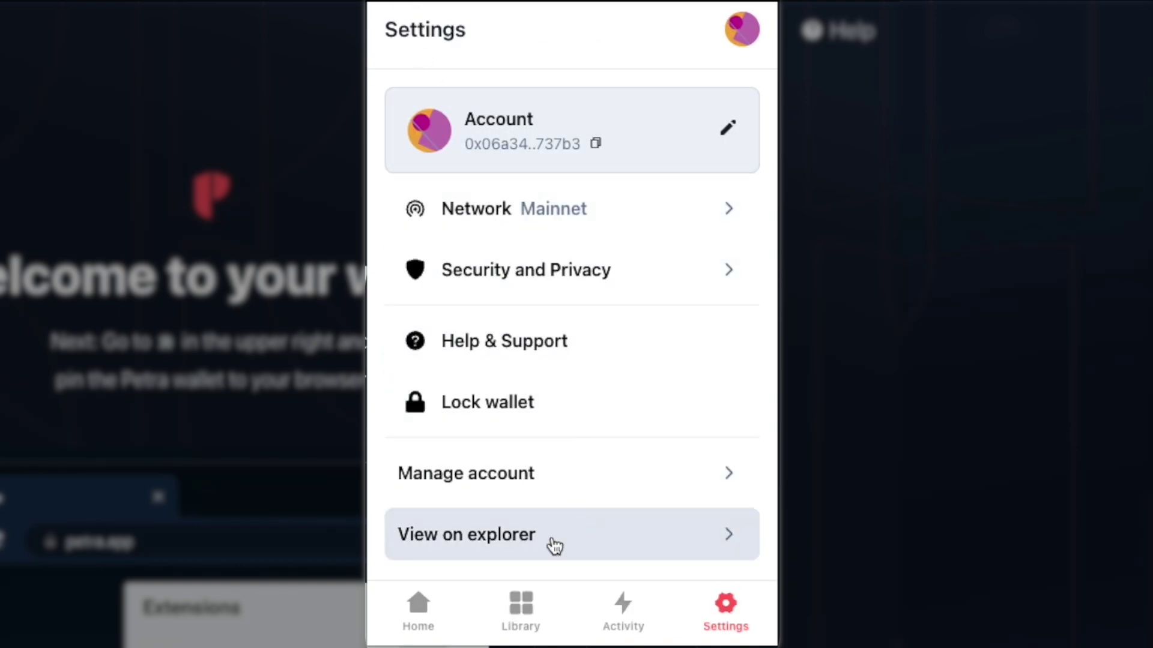
scroll(552, 543, down, 3)
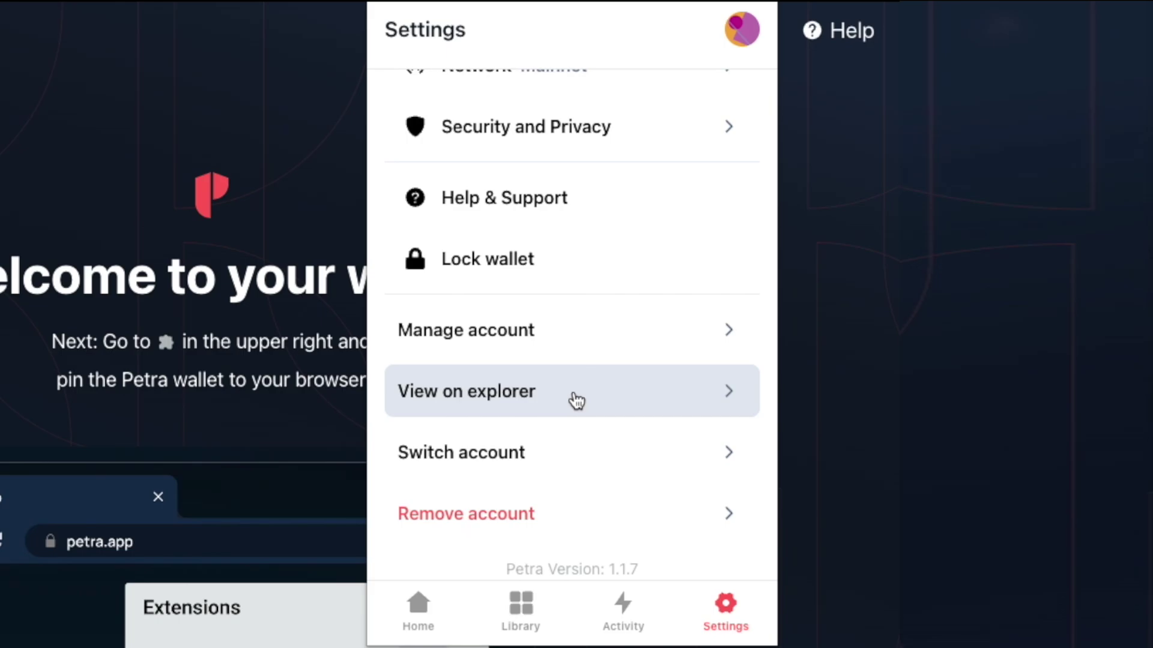
click(570, 401)
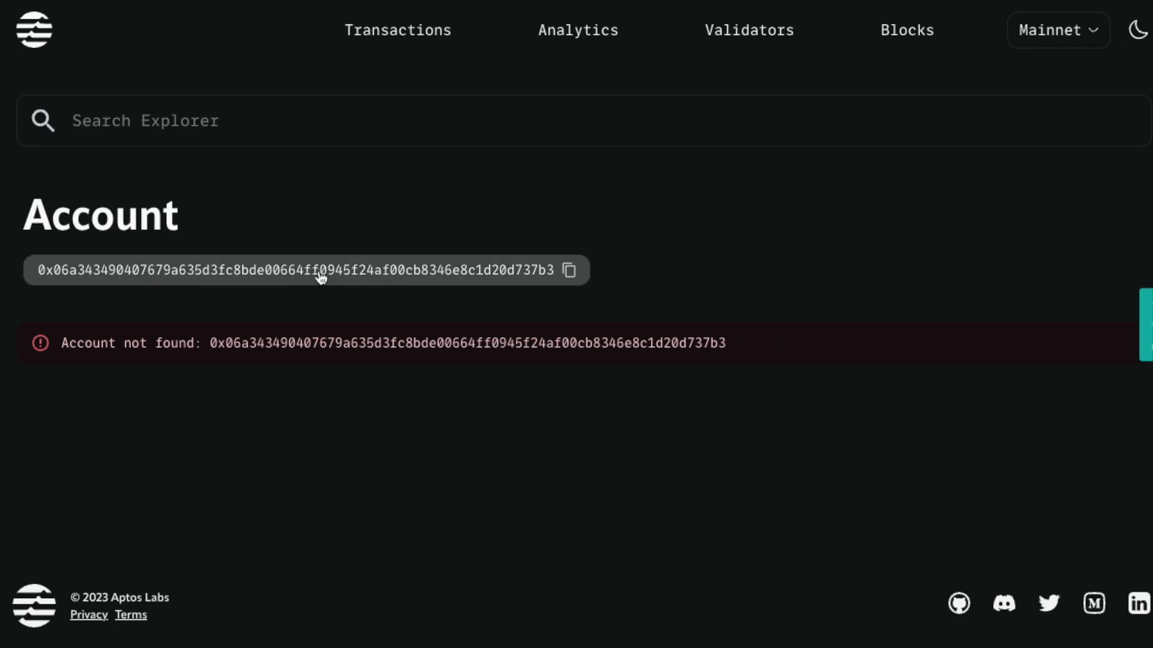